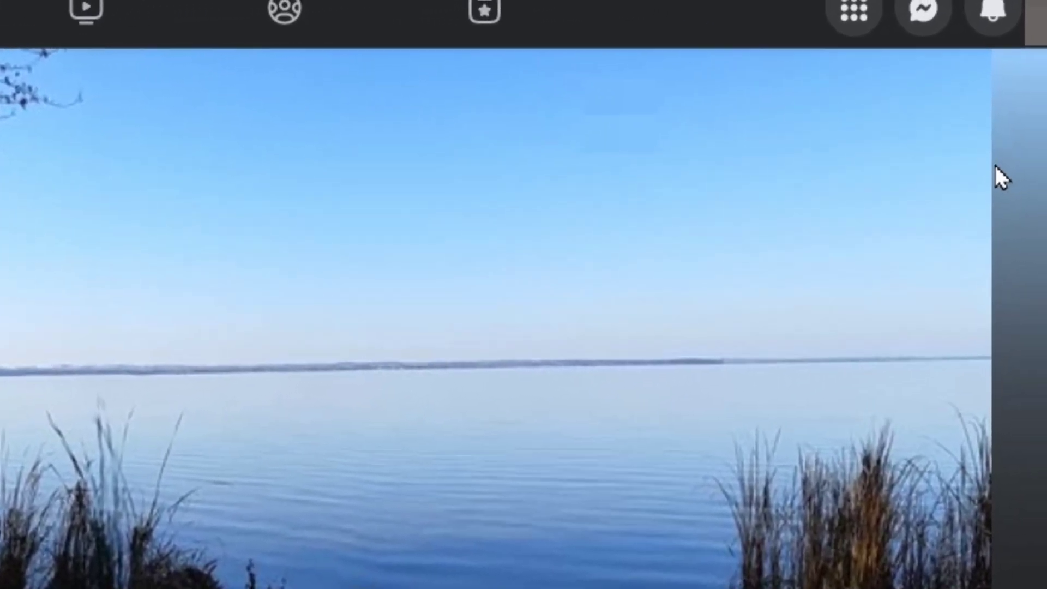
# Open the profile card in Accounts Center via Settings & privacy > Settings
pyautogui.click(1027, 90)
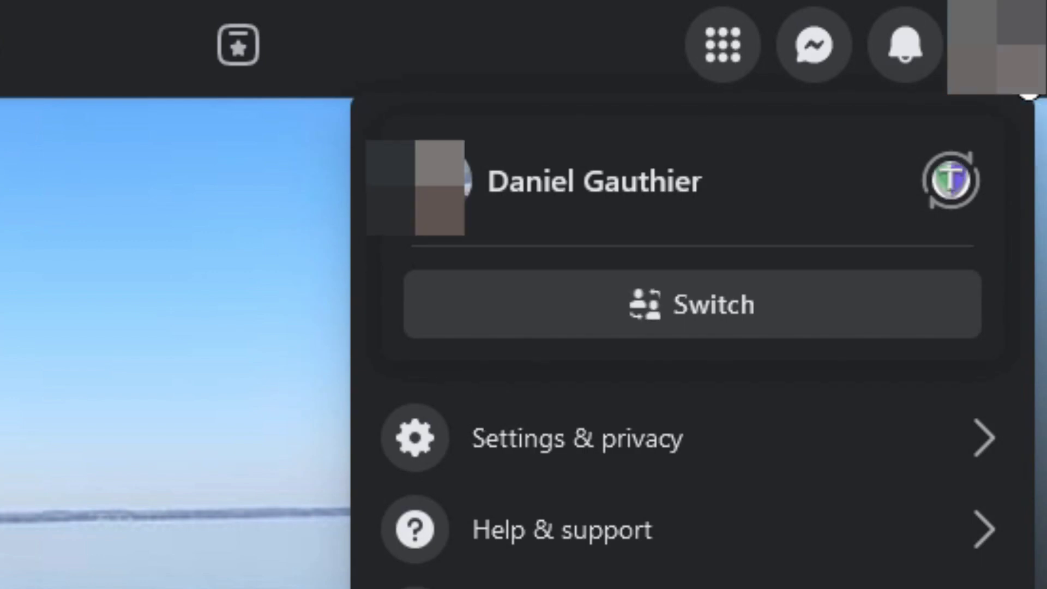
pyautogui.click(640, 443)
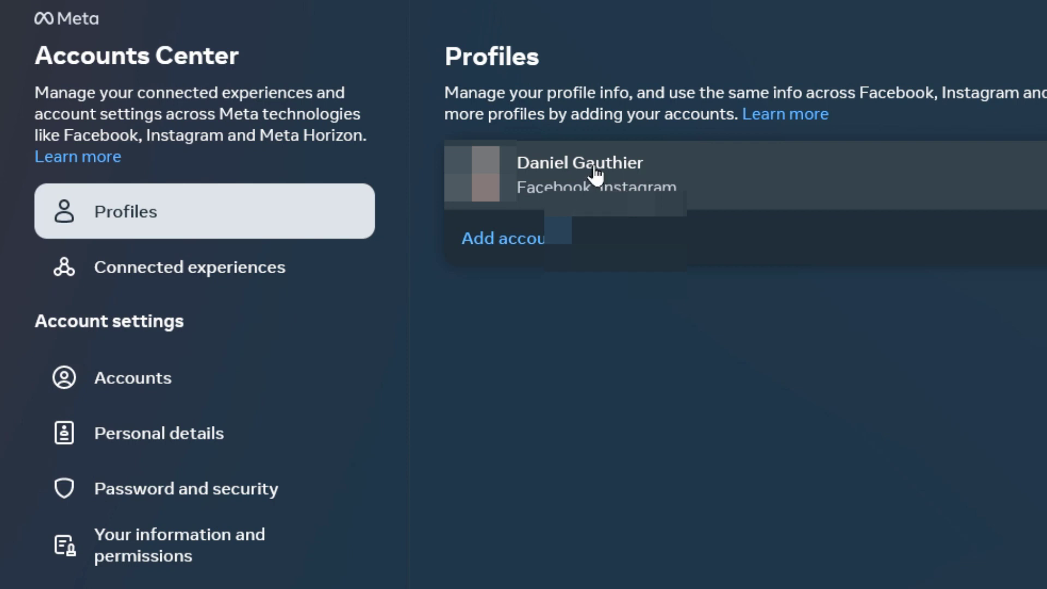
pyautogui.click(593, 165)
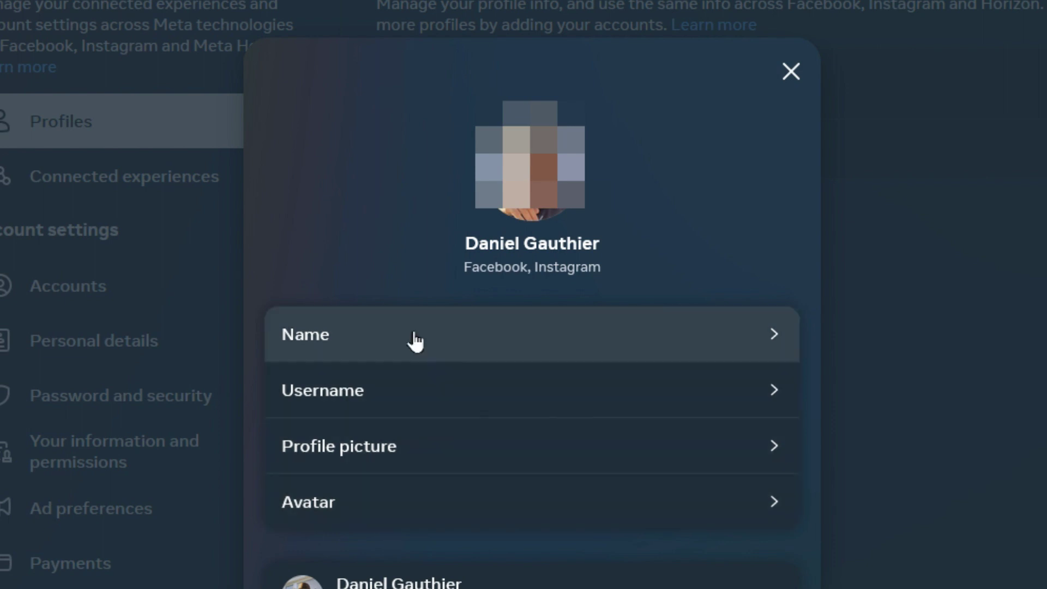
# Edit the Name, trimming the first name Daniel to Danny
pyautogui.click(413, 330)
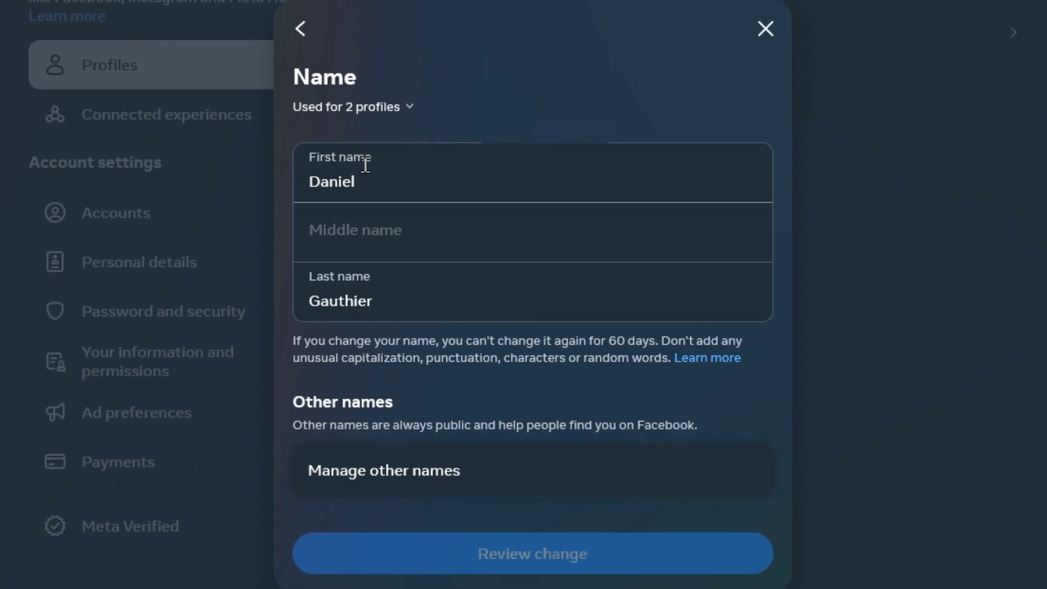
pyautogui.click(395, 182)
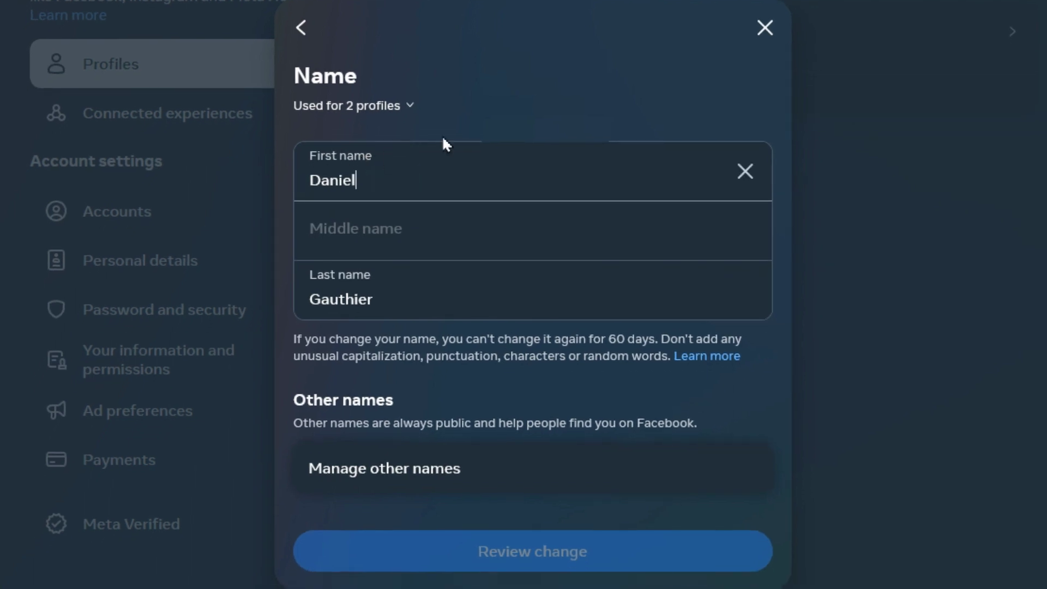
pyautogui.press('BackSpace')
pyautogui.press('BackSpace')
pyautogui.press('BackSpace')
pyautogui.write('ny')
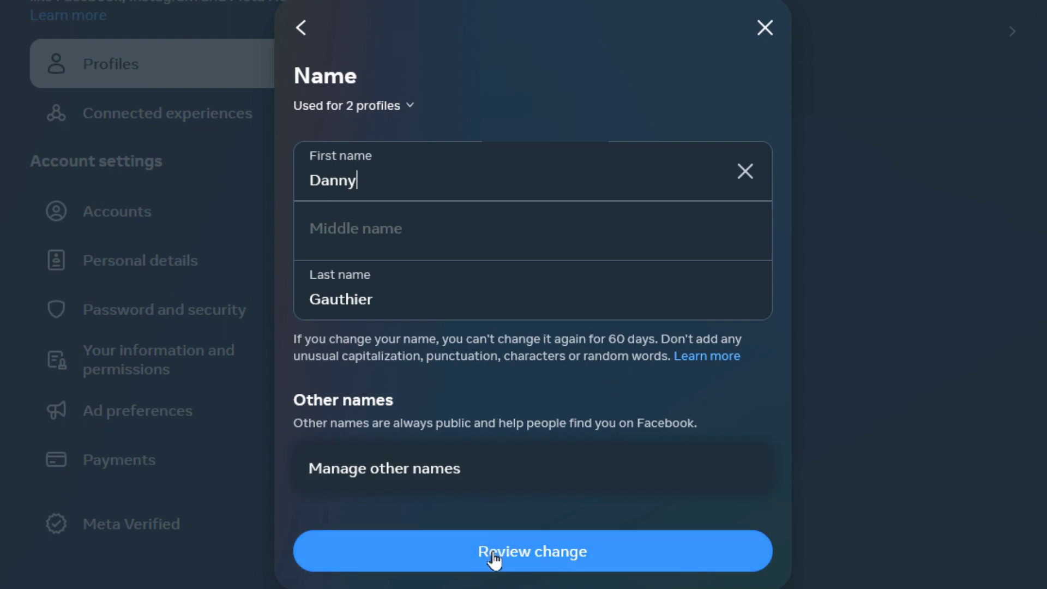
pyautogui.click(529, 556)
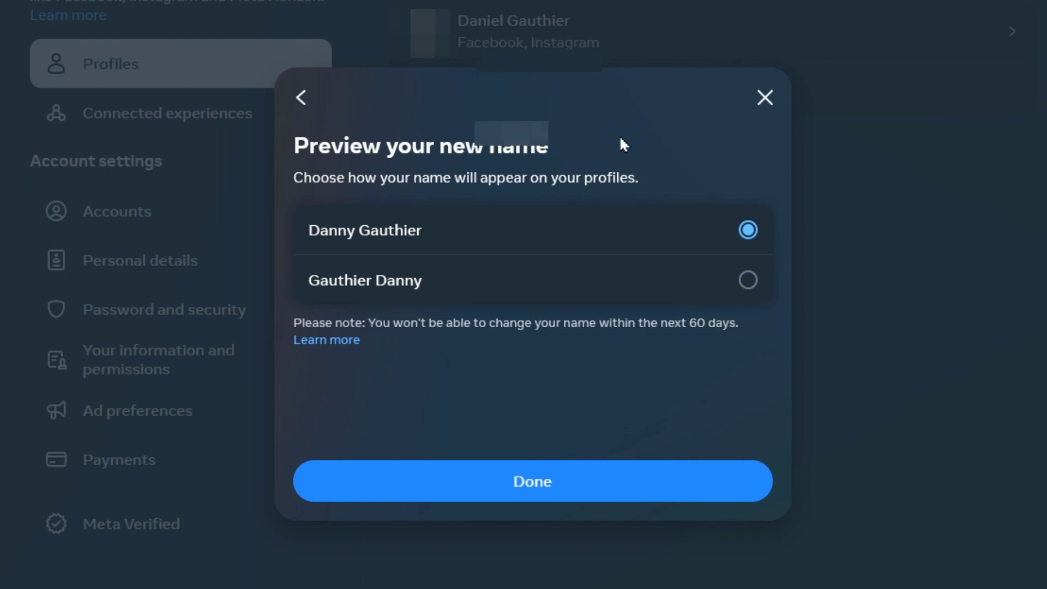
# Dismiss the Preview your new name dialog, leaving the name Daniel Gauthier
pyautogui.click(766, 100)
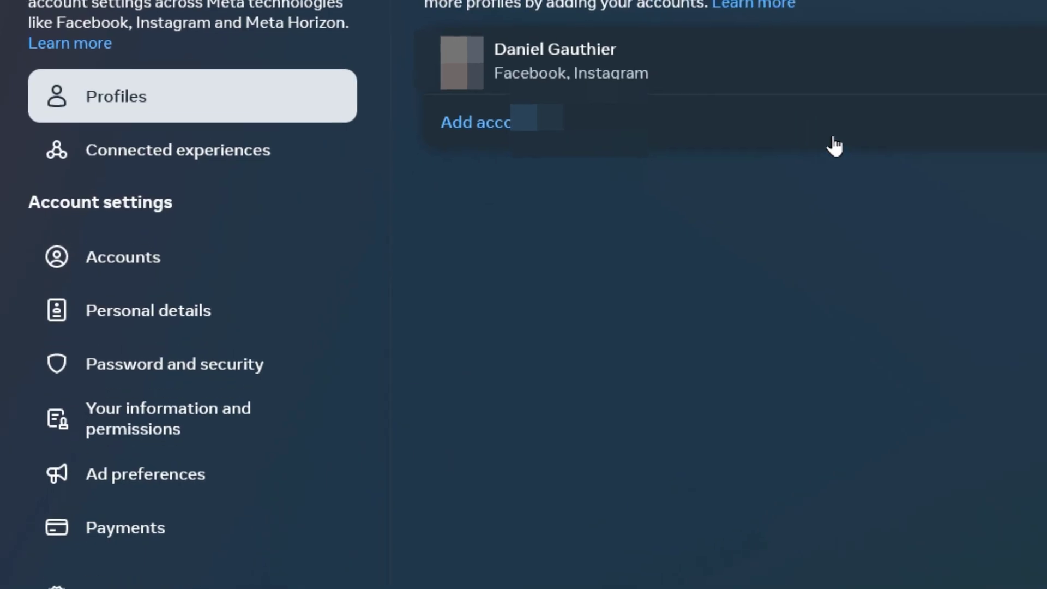